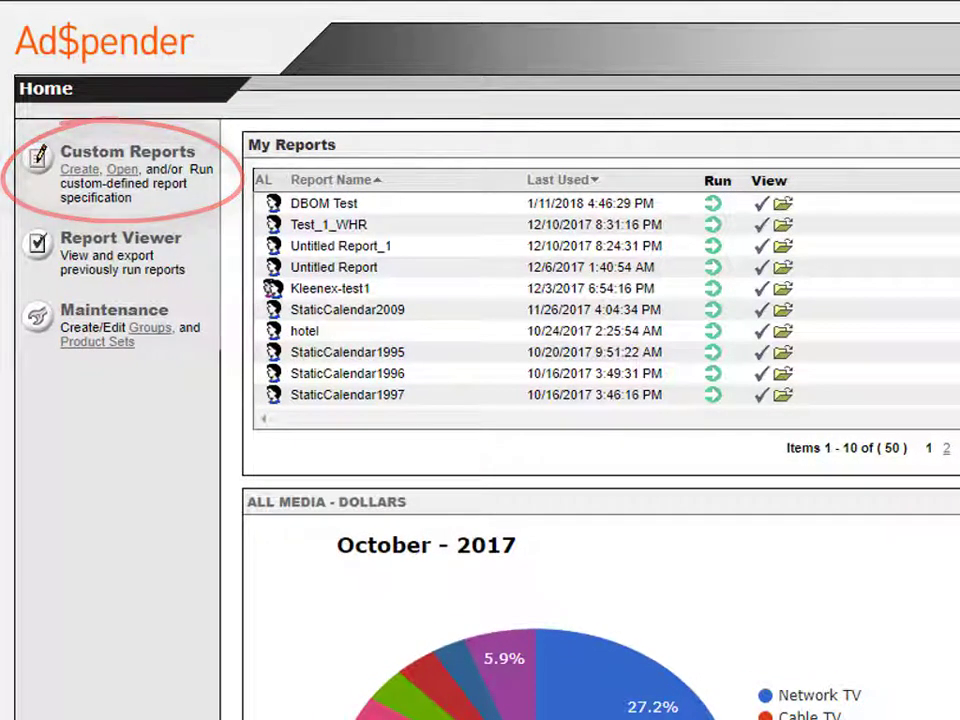
Step: Create a new custom report and add Magazines and Internet Display to the selected media
left_click(76, 170)
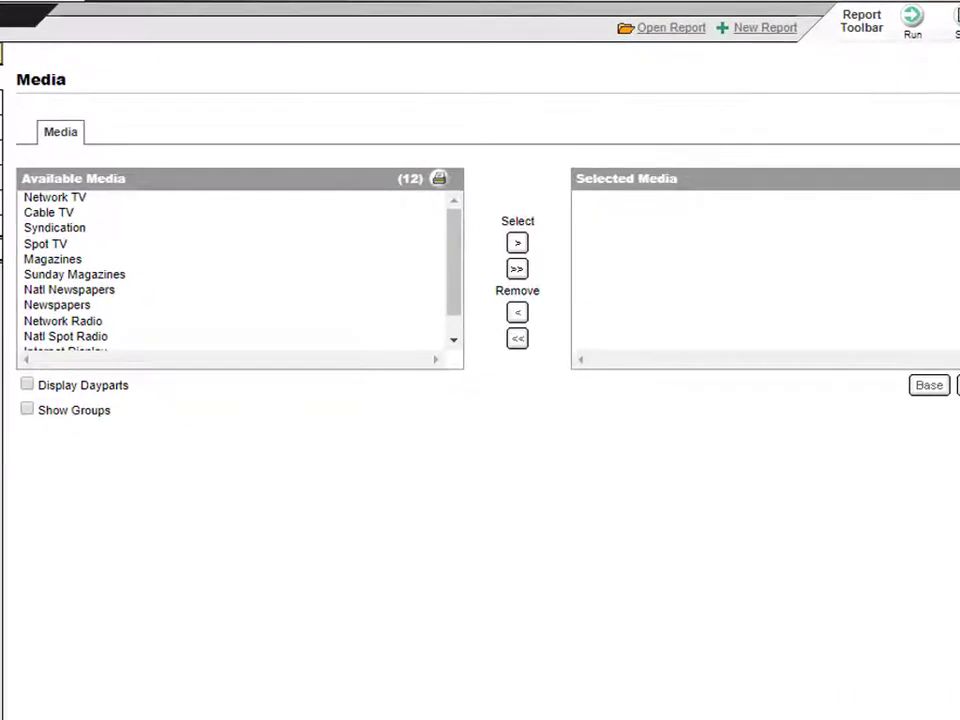
left_click(68, 260)
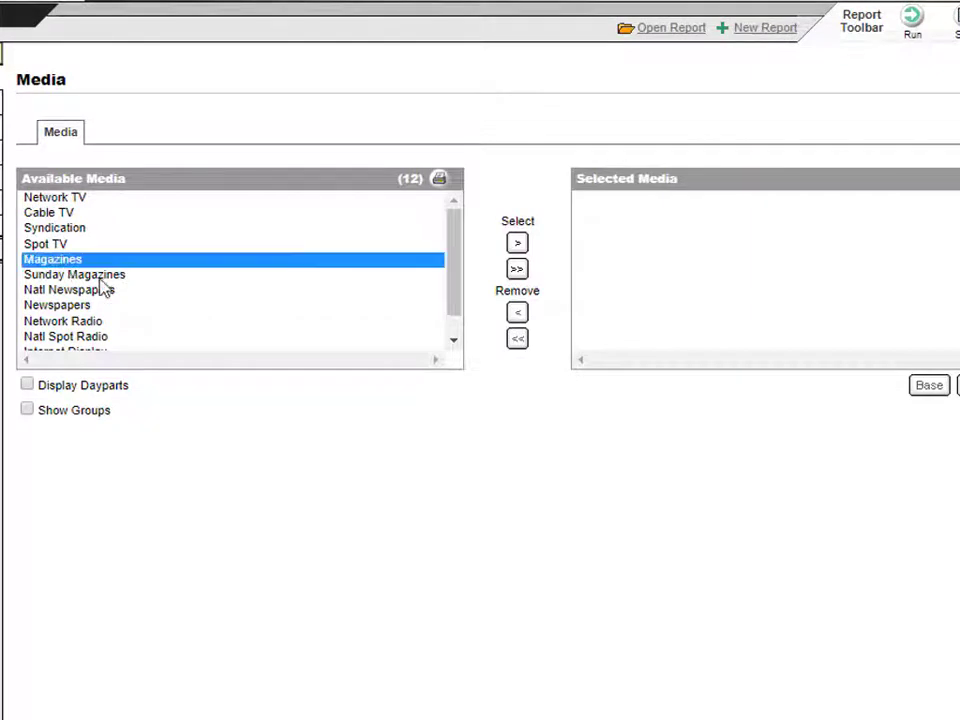
left_click_drag(456, 279, 455, 310)
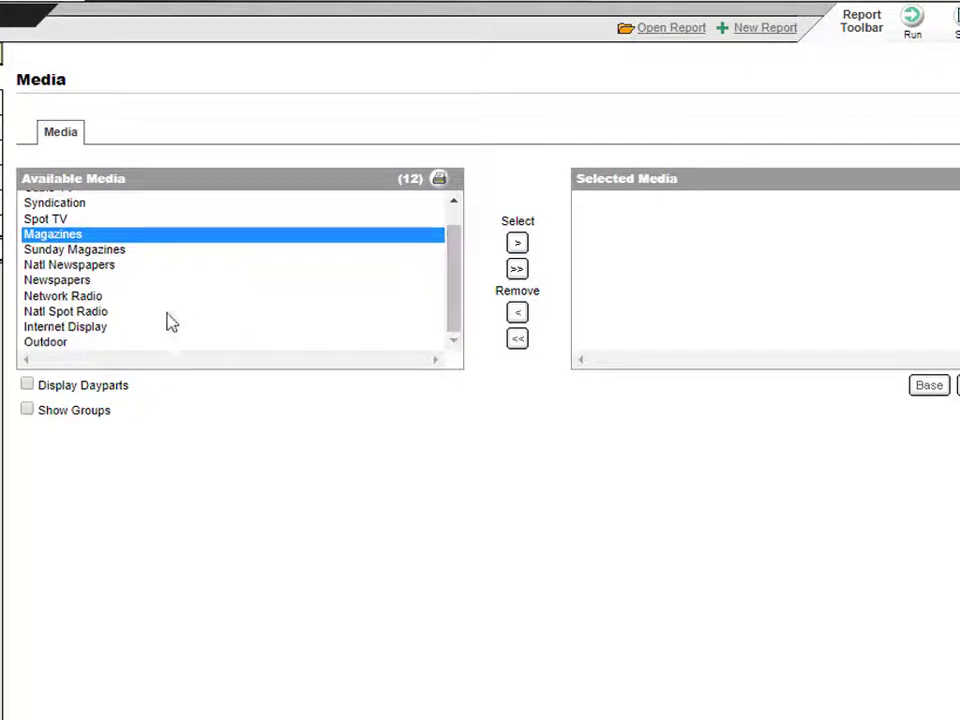
left_click(117, 330, "ctrl")
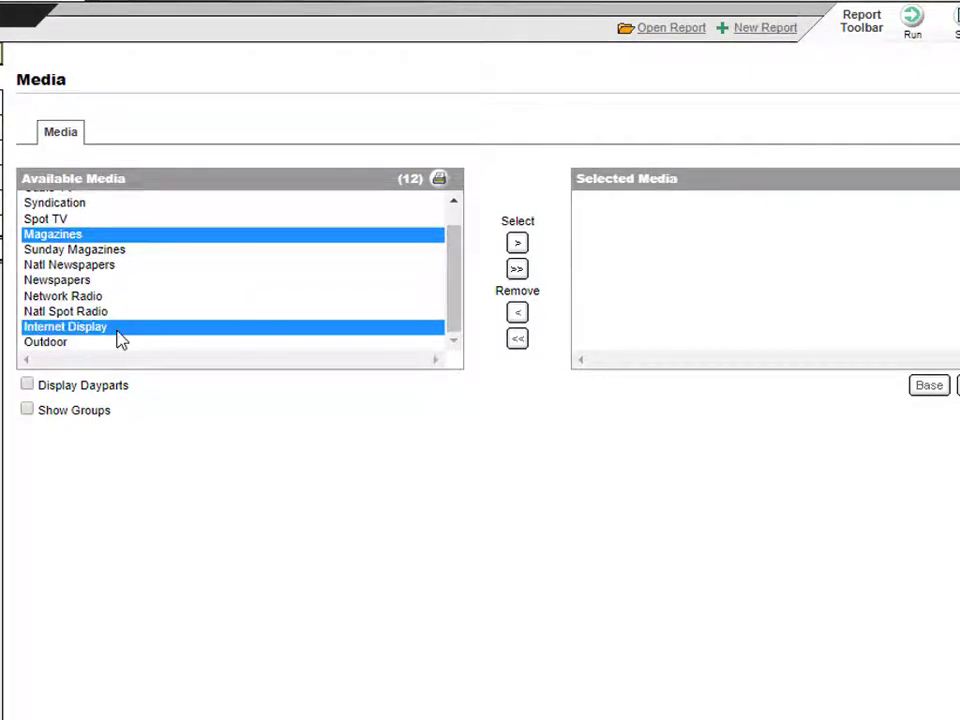
left_click(516, 248)
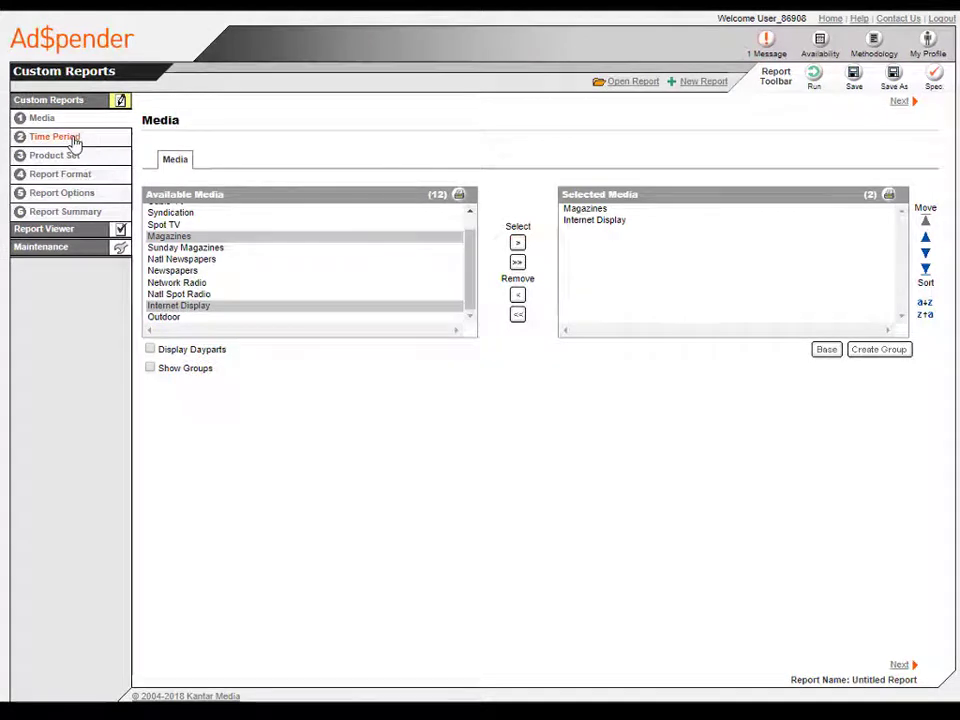
Step: Set a specified calendar time period with the start date Oct 2016
left_click(74, 141)
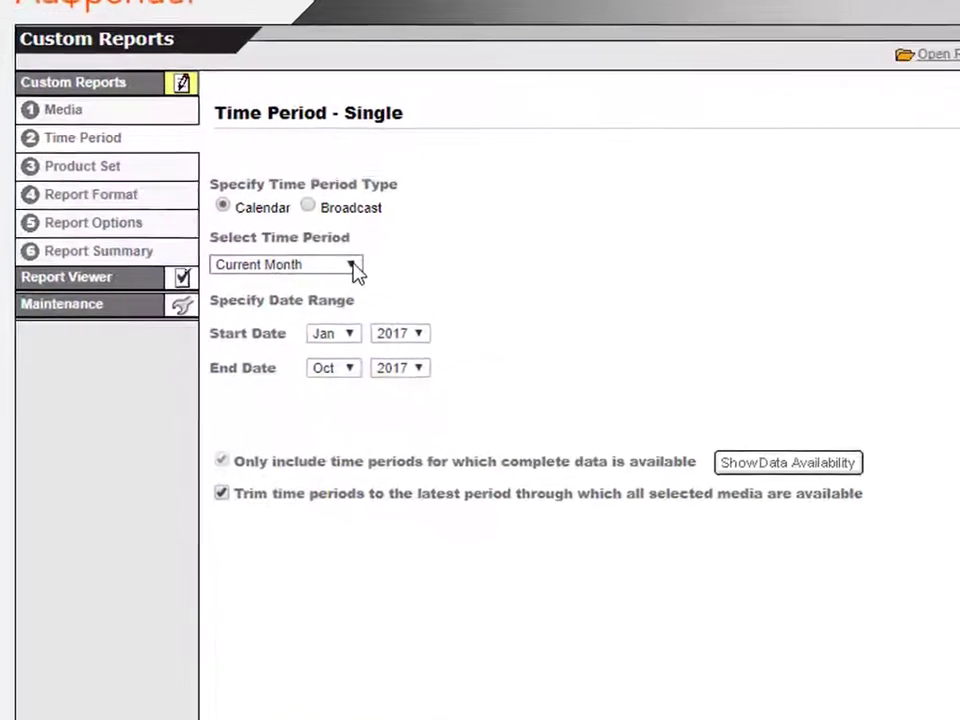
left_click(232, 221)
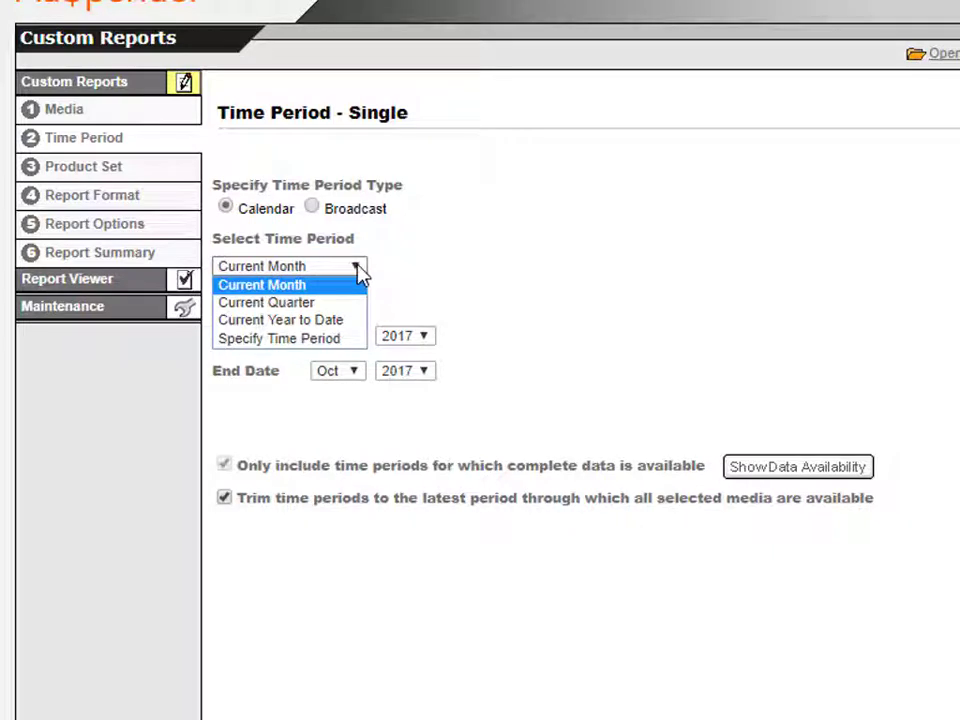
left_click(355, 340)
left_click(357, 336)
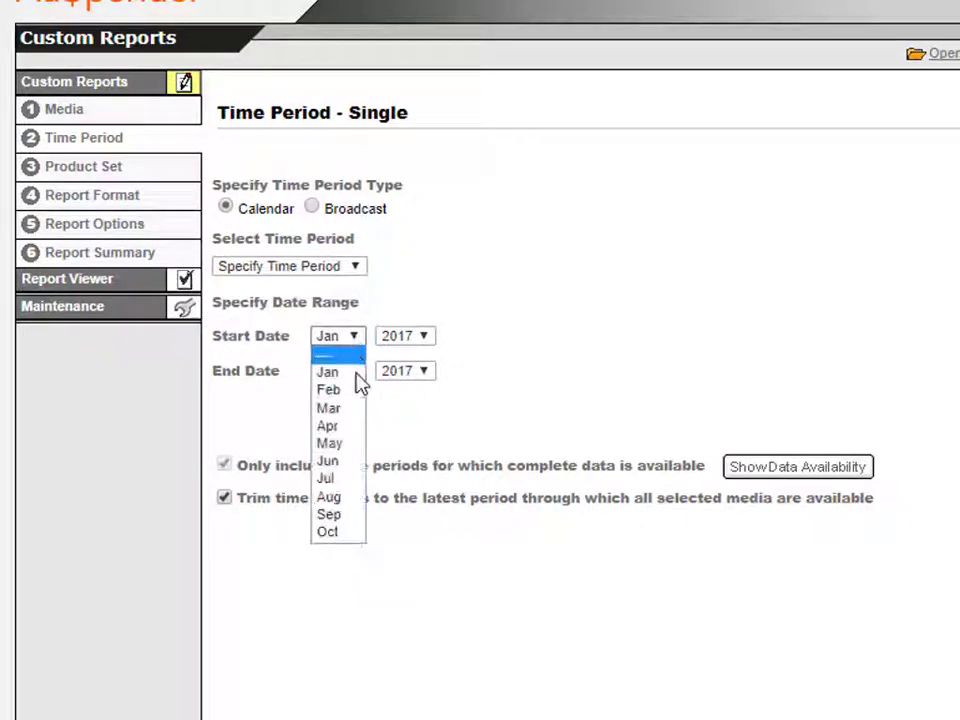
left_click(361, 534)
left_click(424, 338)
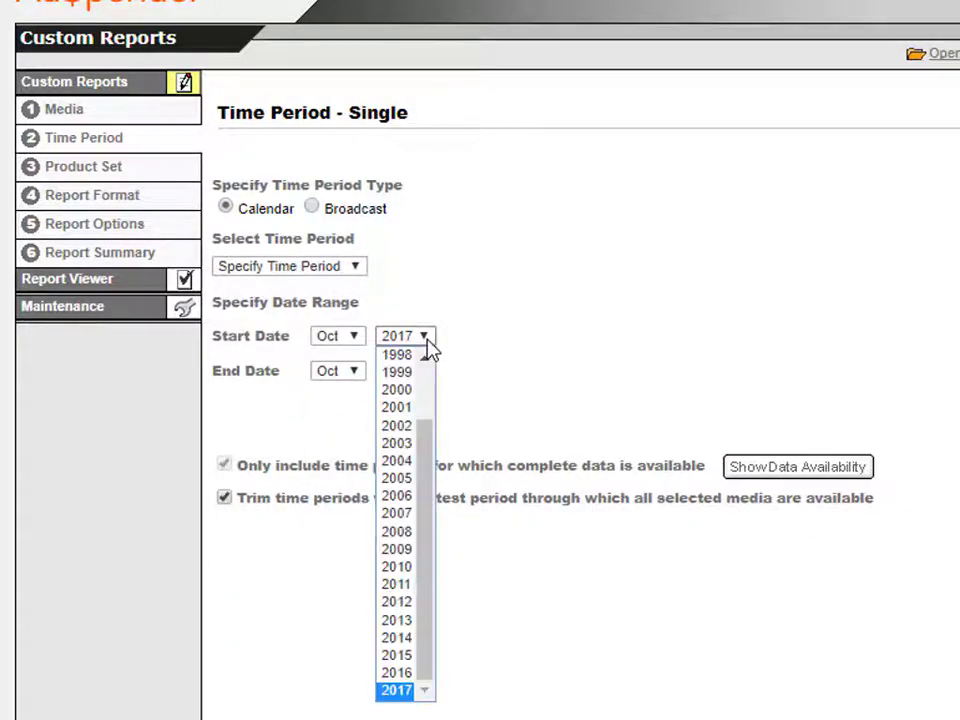
left_click(414, 673)
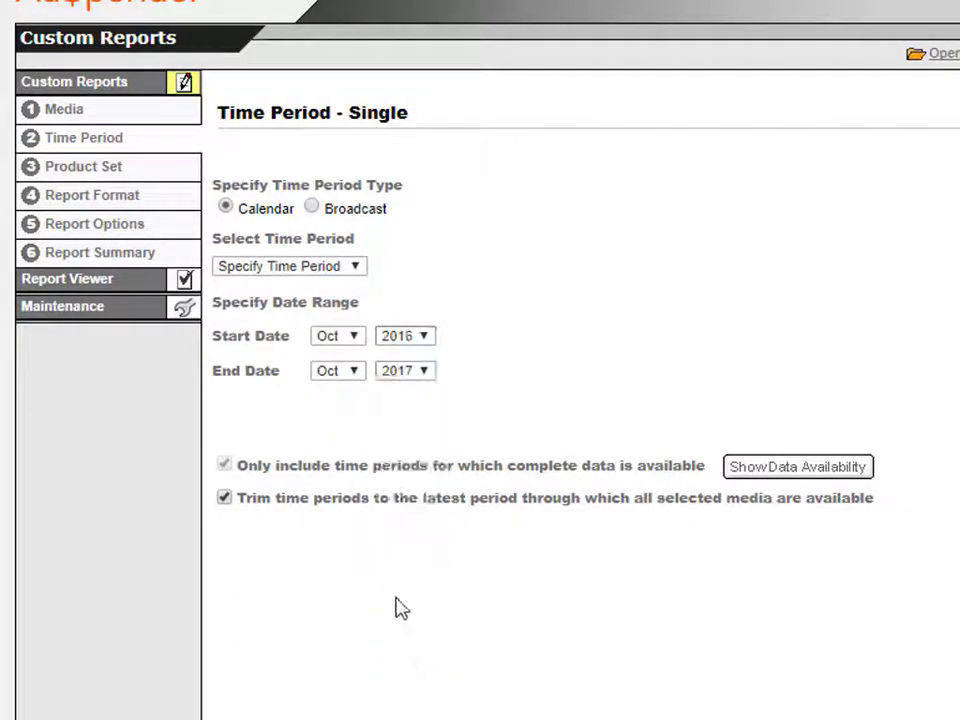
Step: Search the product set by Brands for Colgate
left_click(120, 172)
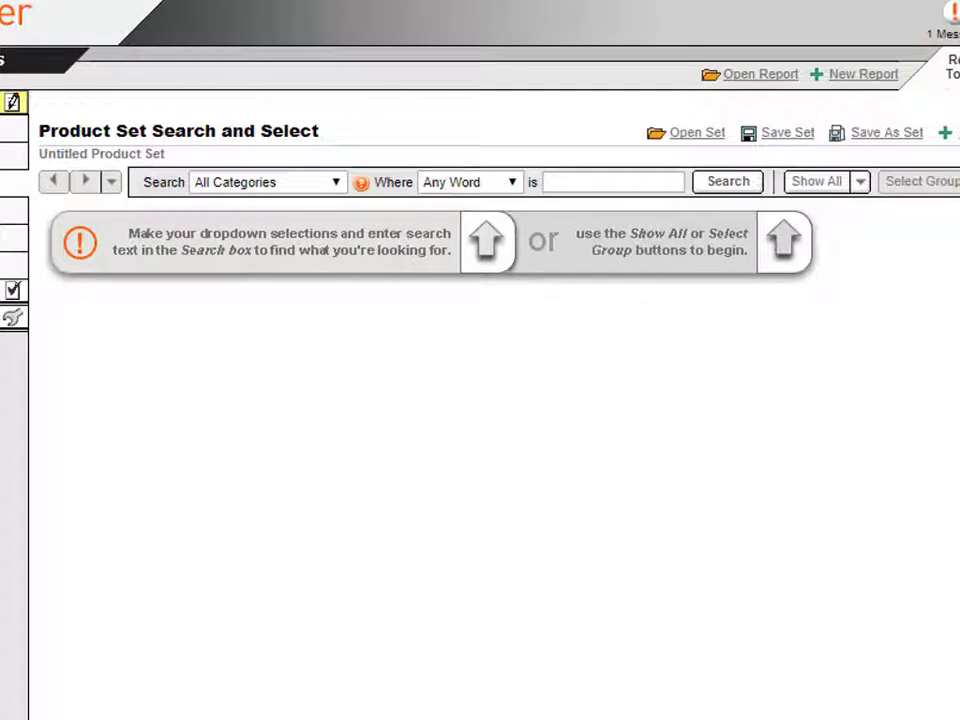
left_click(337, 184)
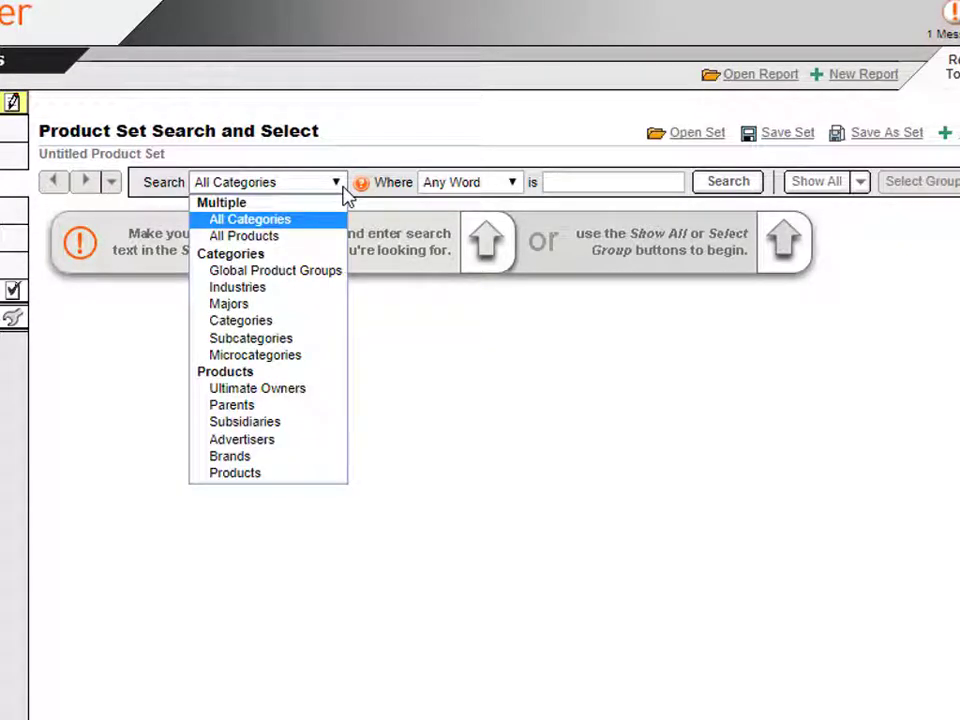
left_click(297, 461)
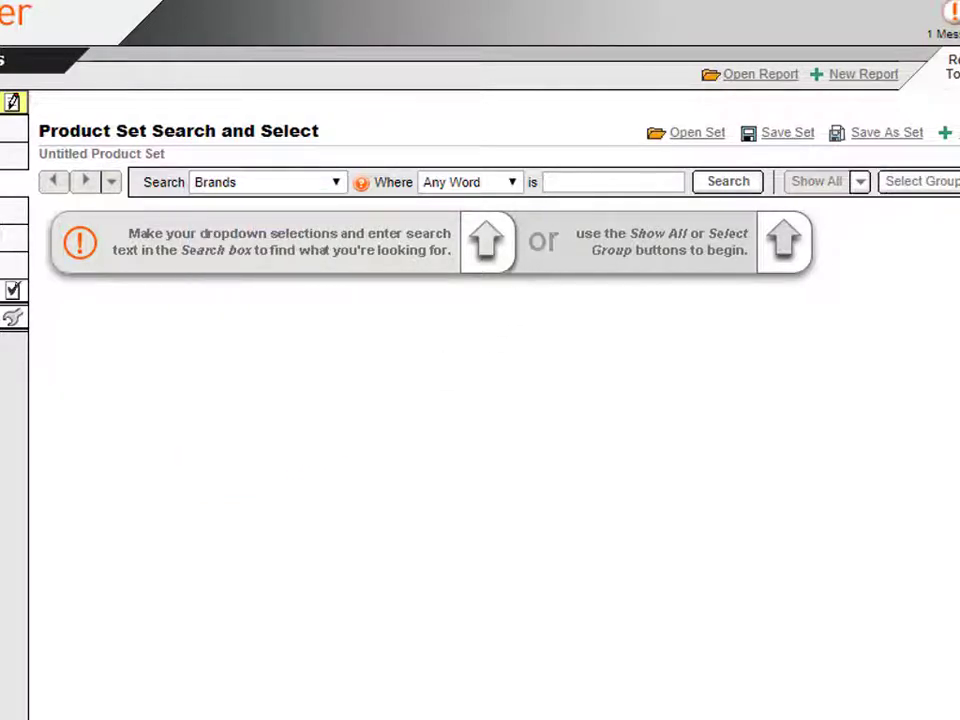
left_click(545, 182)
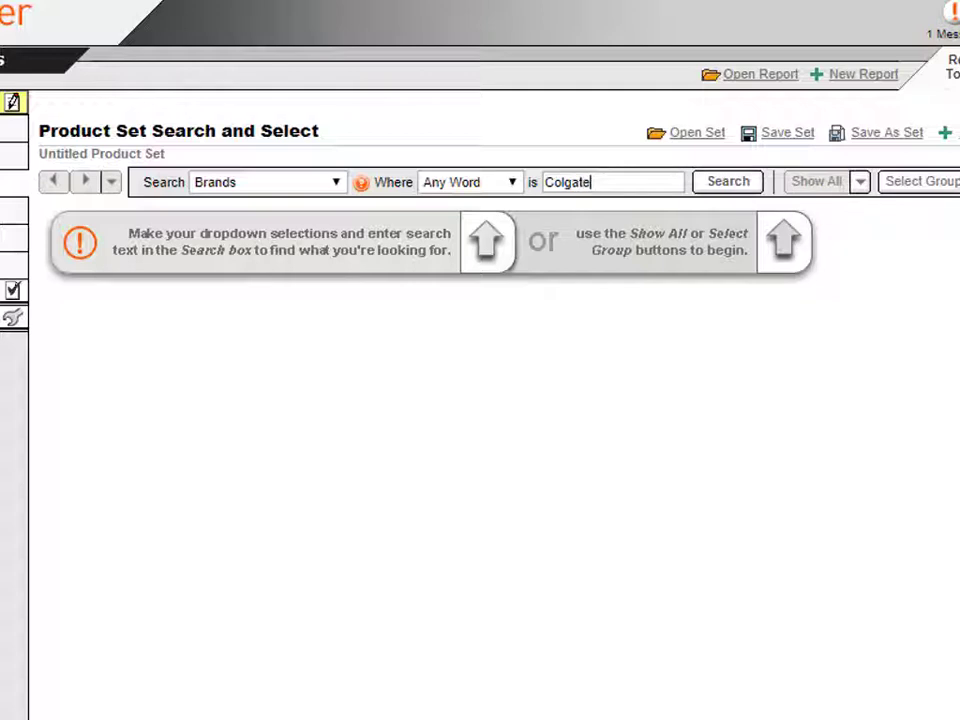
left_click(703, 186)
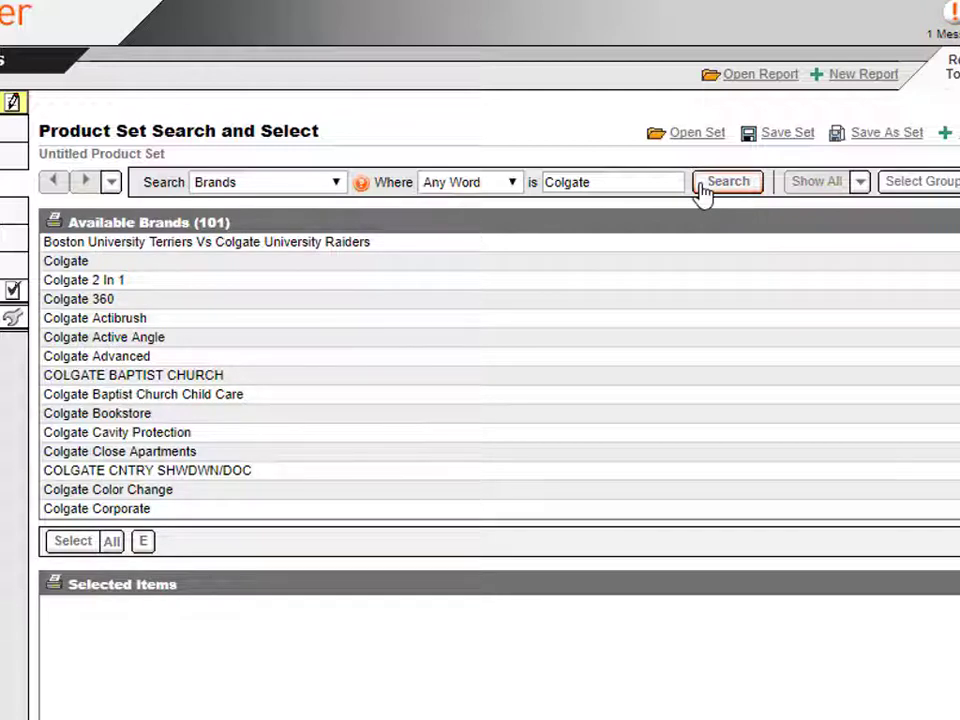
Step: Drill from the Colgate brand to its microcategories
left_click(76, 262)
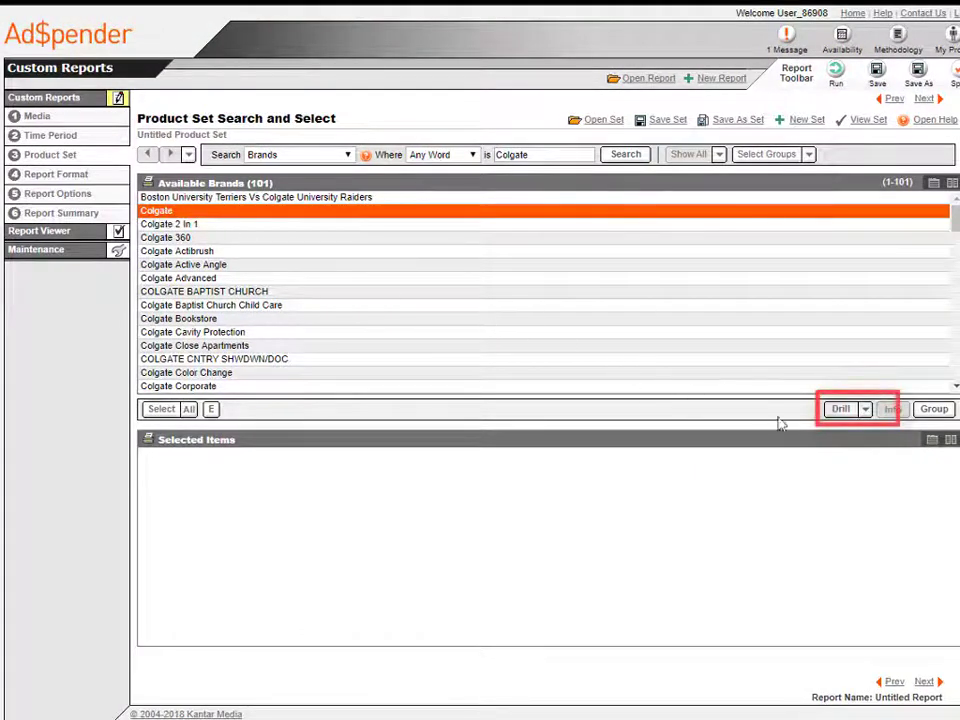
left_click(840, 410)
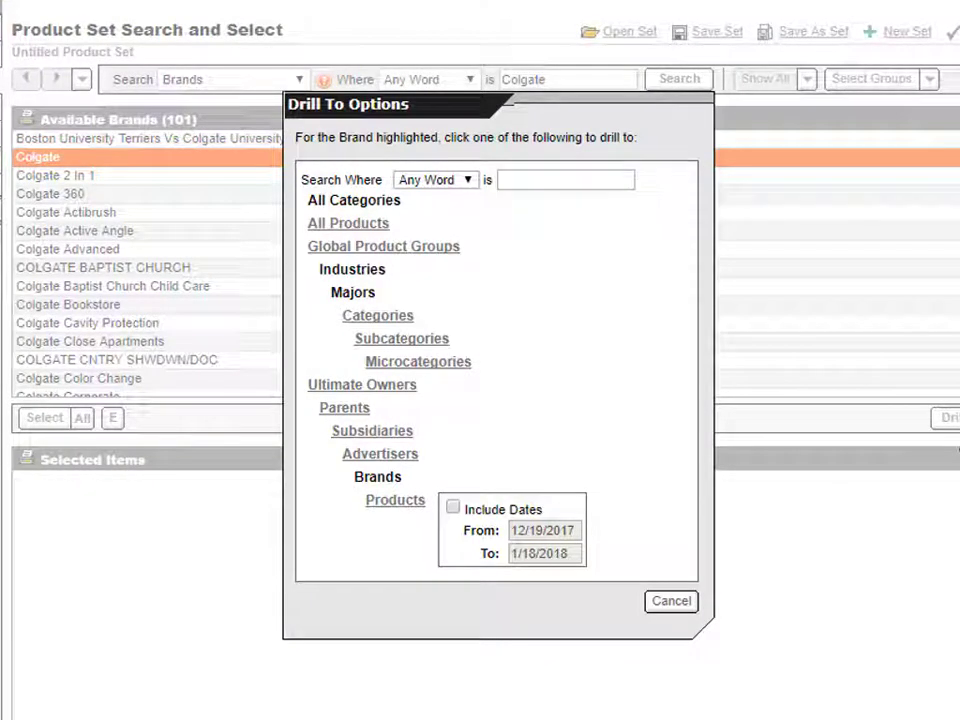
left_click(463, 366)
Step: Drill from the Mouthwashes microcategory to its brands
left_click(162, 268)
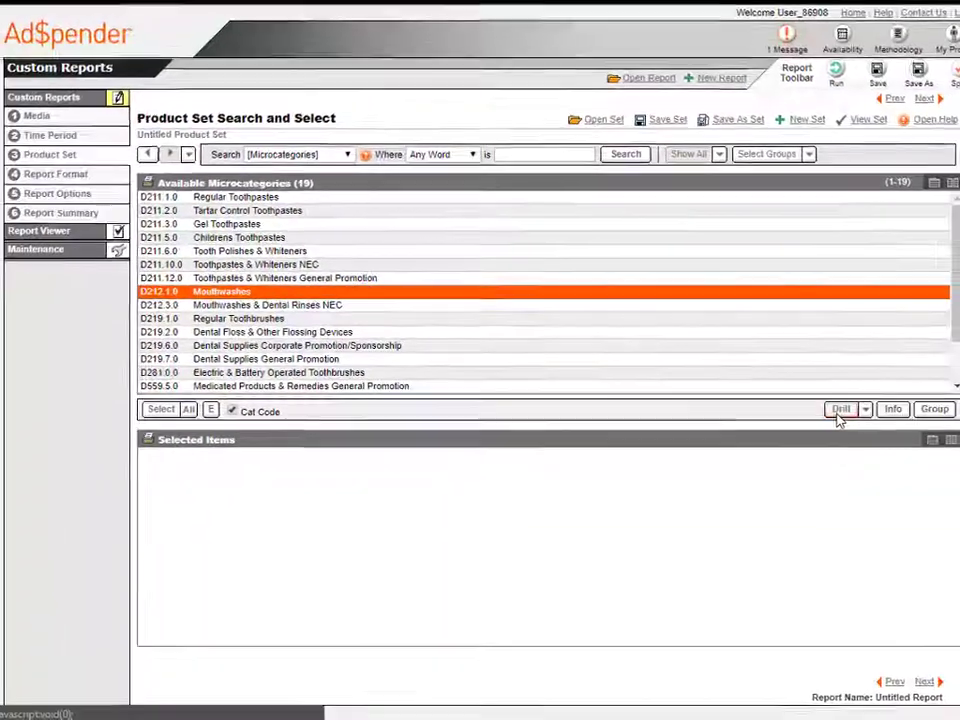
left_click(955, 427)
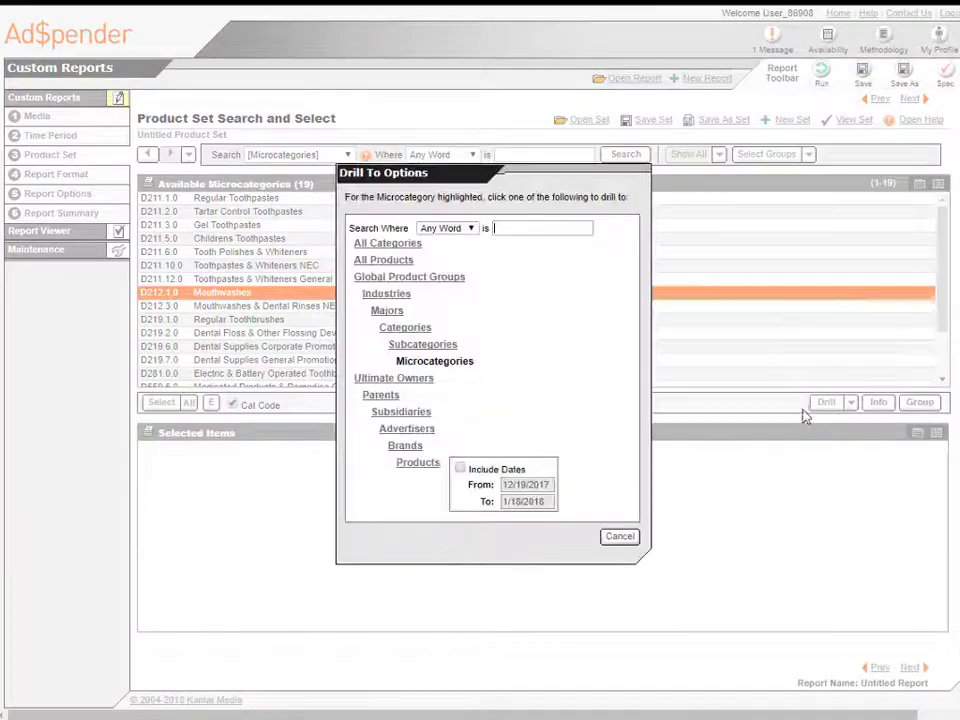
left_click(412, 449)
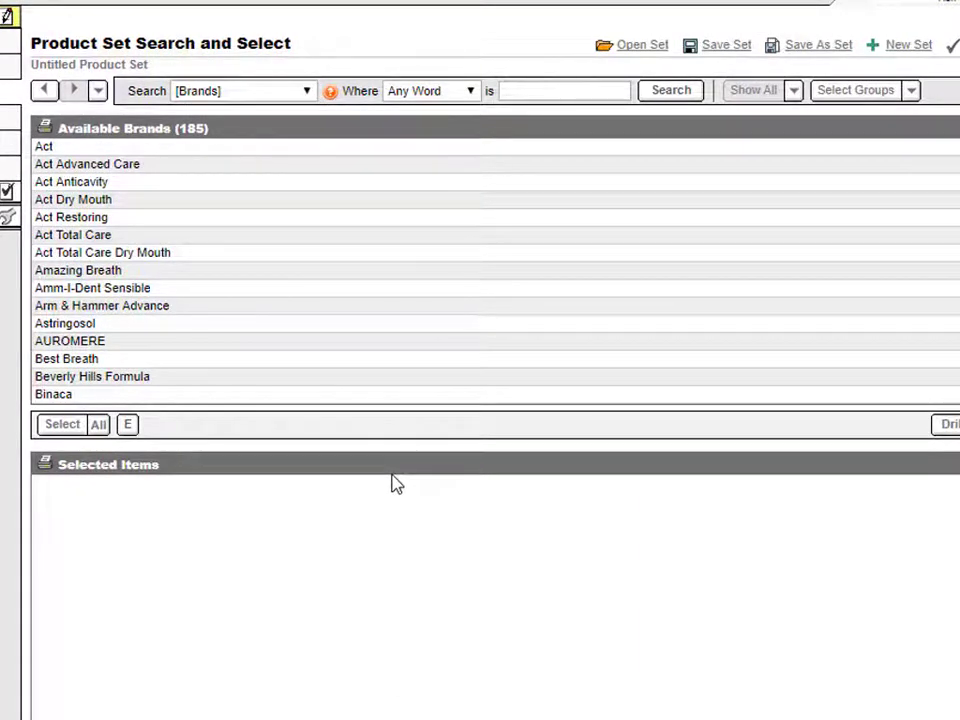
Step: Select the Act, Colgate and Crest brands and add them to the selected items
left_click(58, 148)
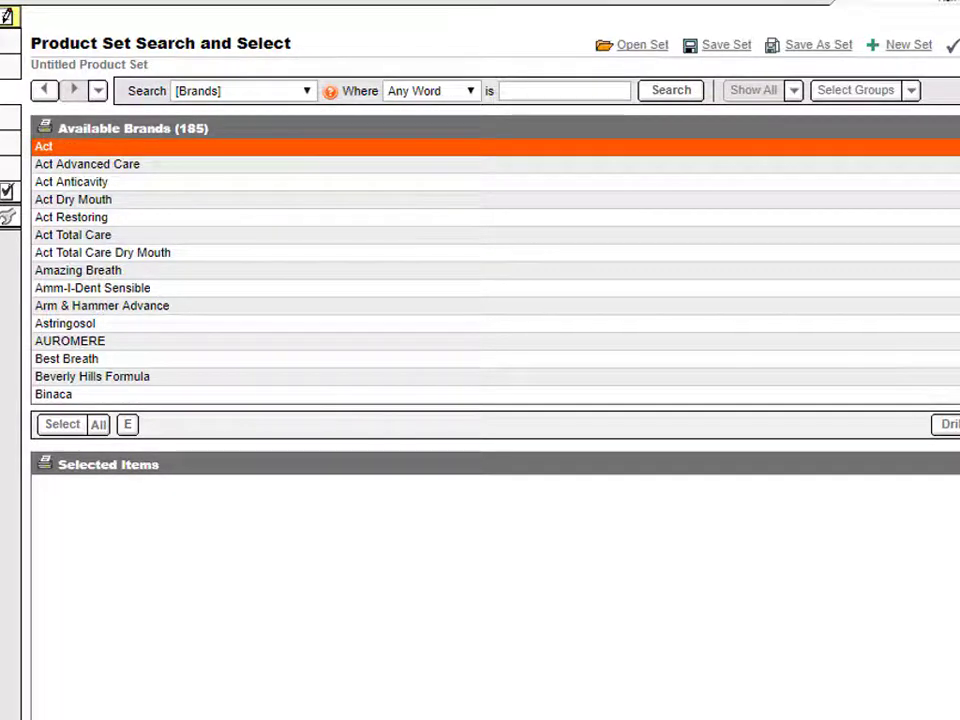
scroll(495, 270, "down", 10)
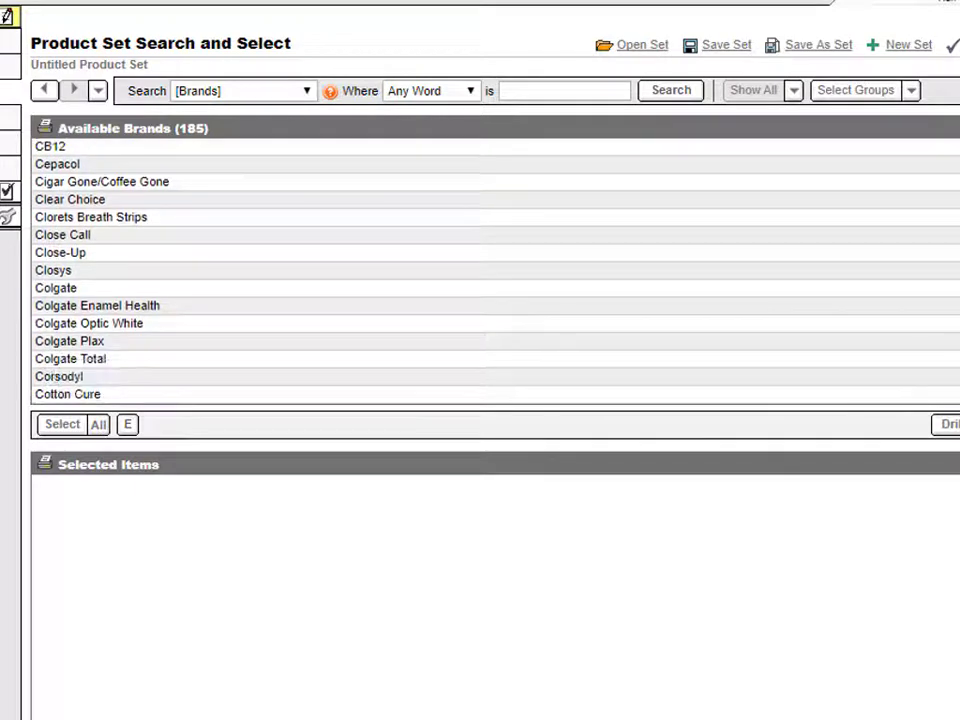
left_click(62, 289)
scroll(70, 290, "down", 4)
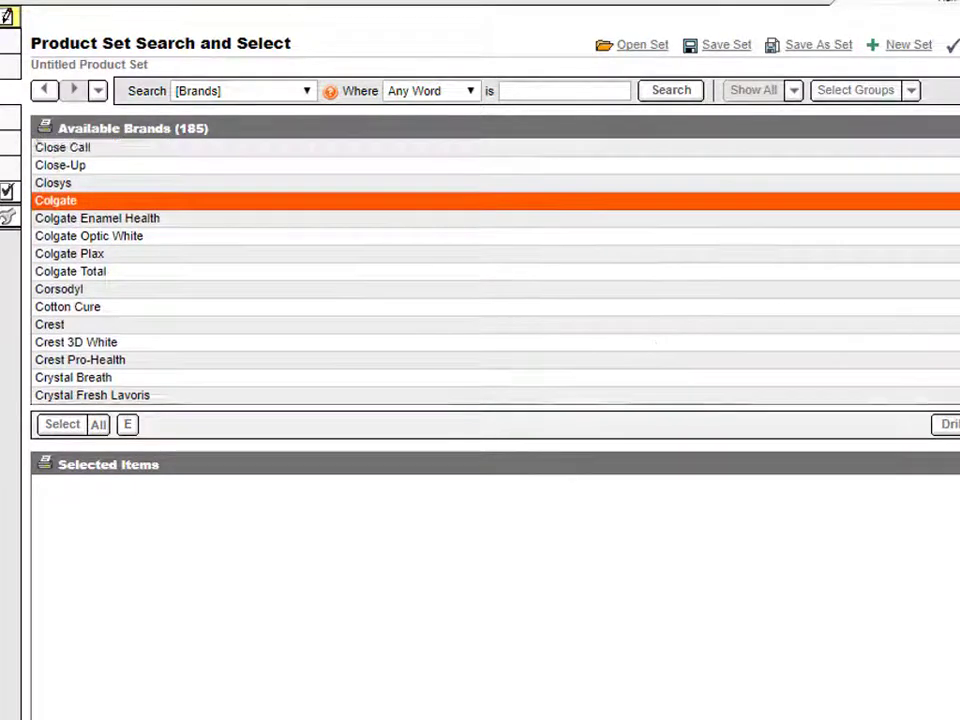
left_click(104, 284, "ctrl")
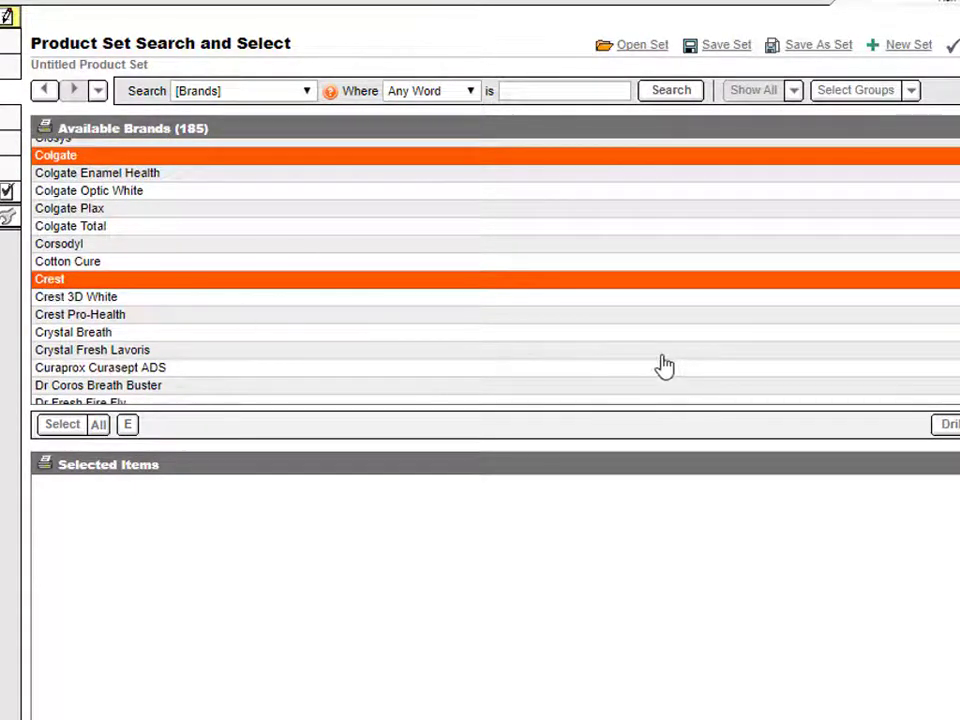
left_click(62, 424)
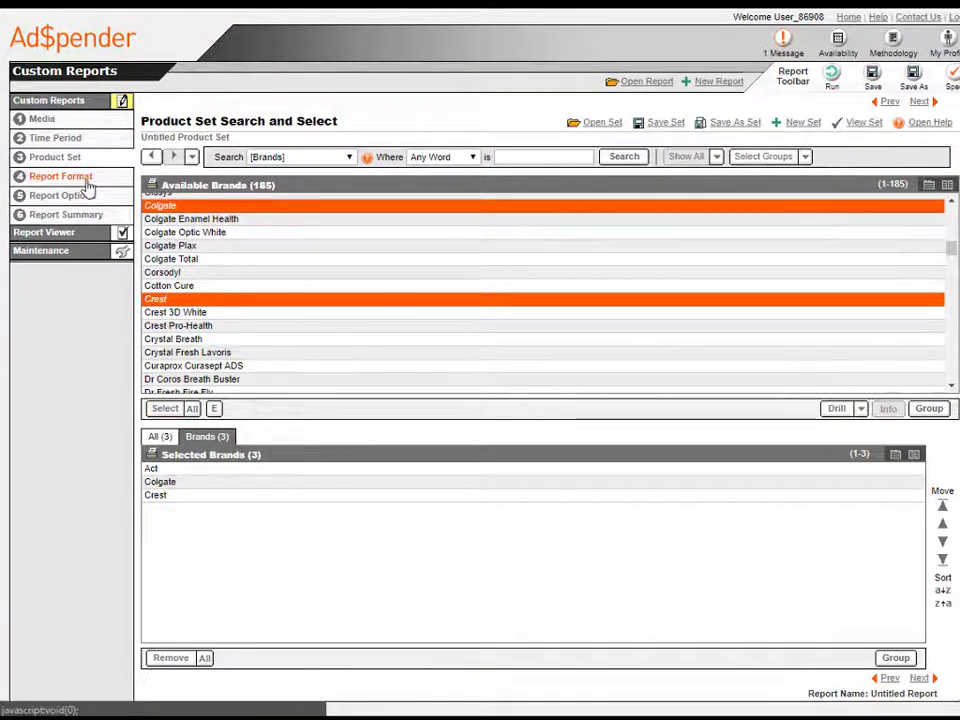
Step: Move through the report format to the report options and set Header 1 to "Mouthwash Report"
left_click(88, 188)
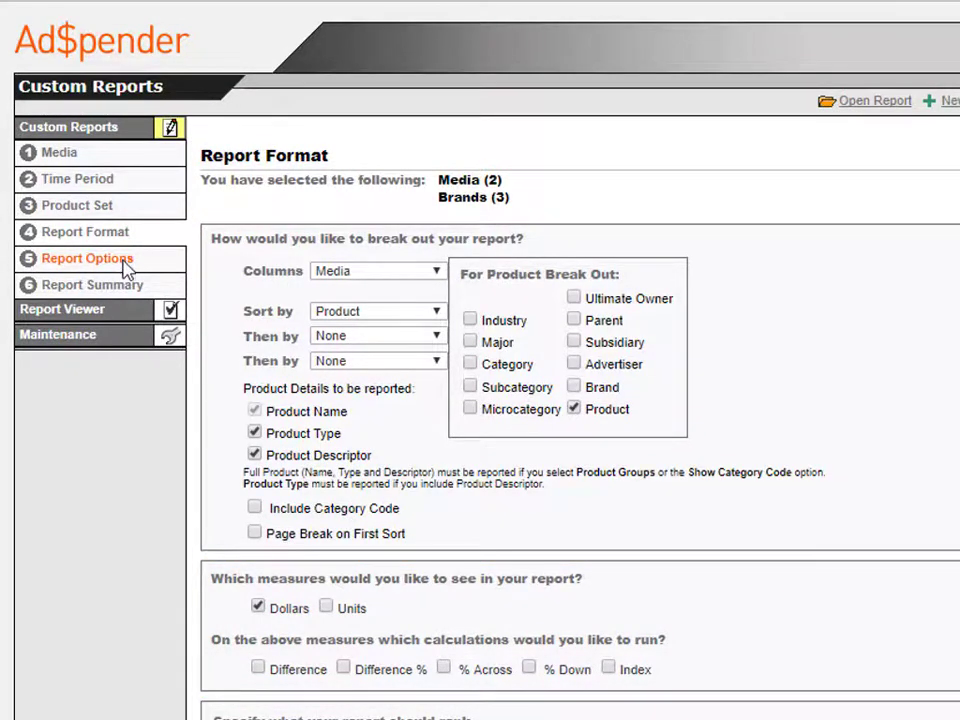
left_click(124, 264)
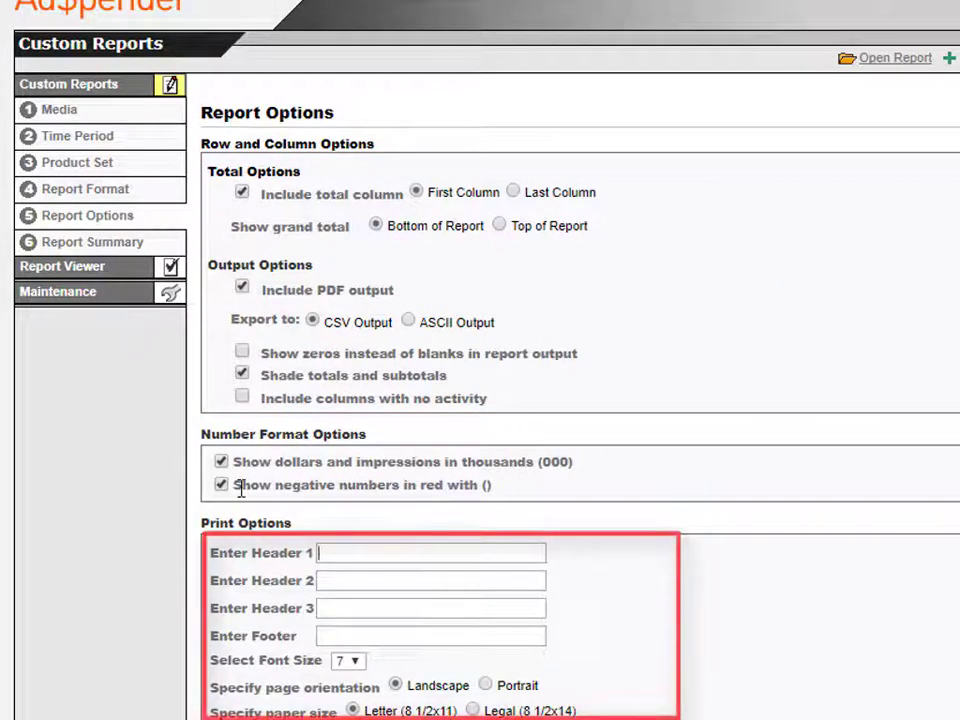
type("Mouthwas")
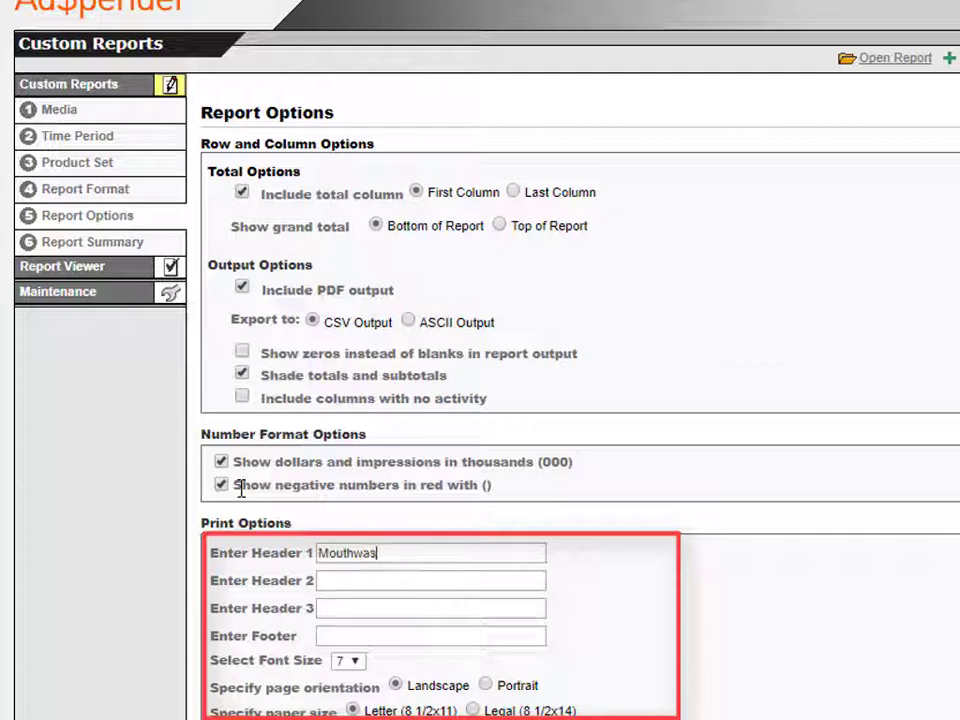
type("h Report")
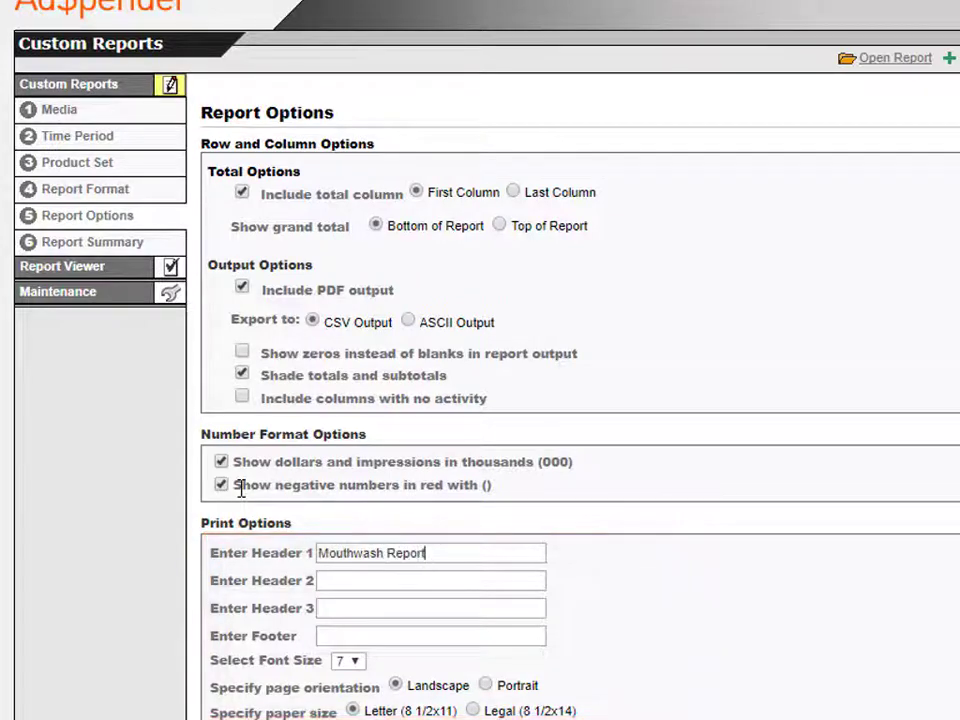
Step: In the report summary, name the report "Our Report" and run it
left_click(112, 245)
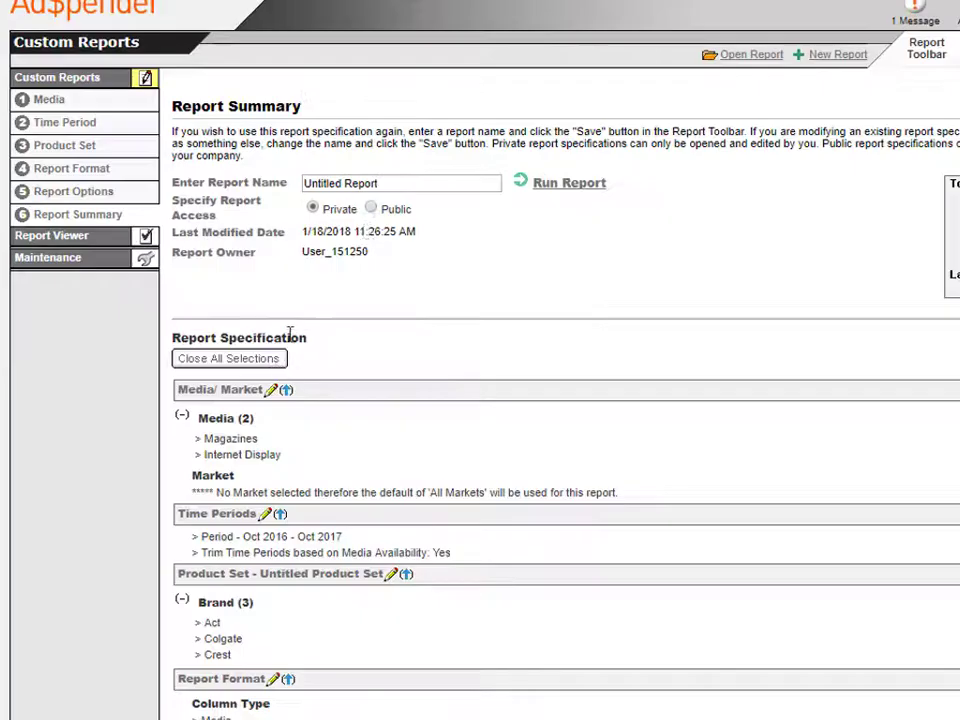
left_click_drag(388, 189, 300, 193)
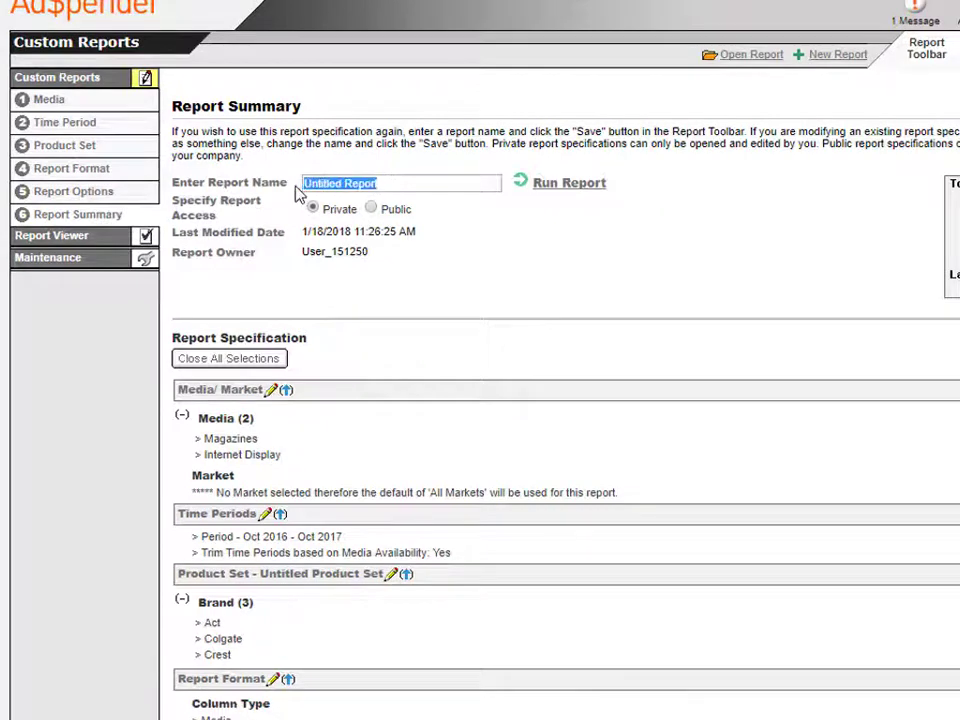
type("Our Repo")
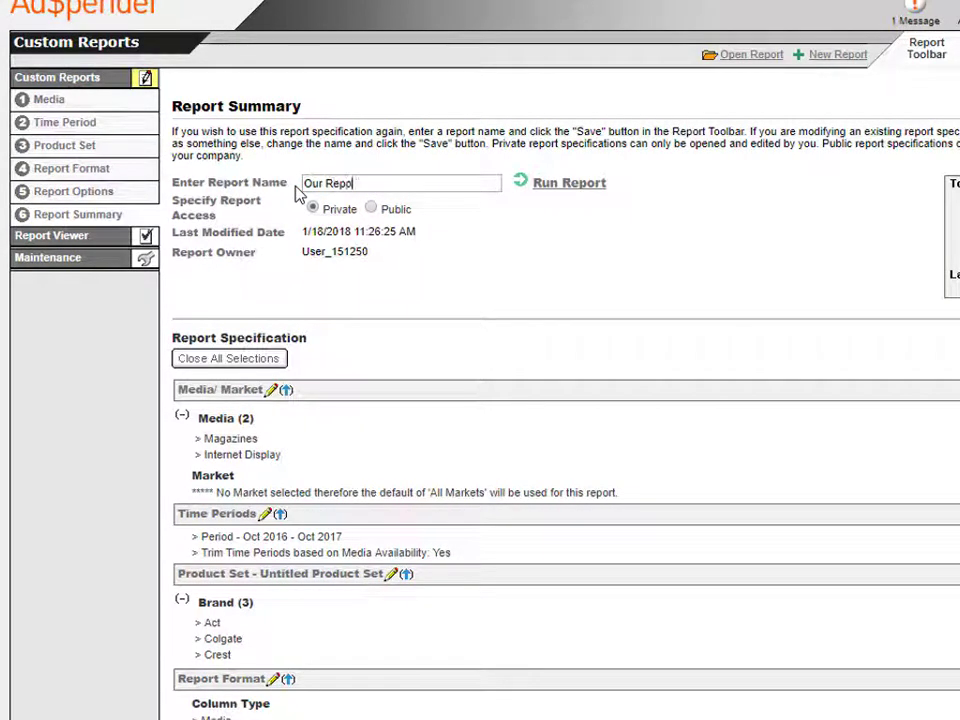
type("rt")
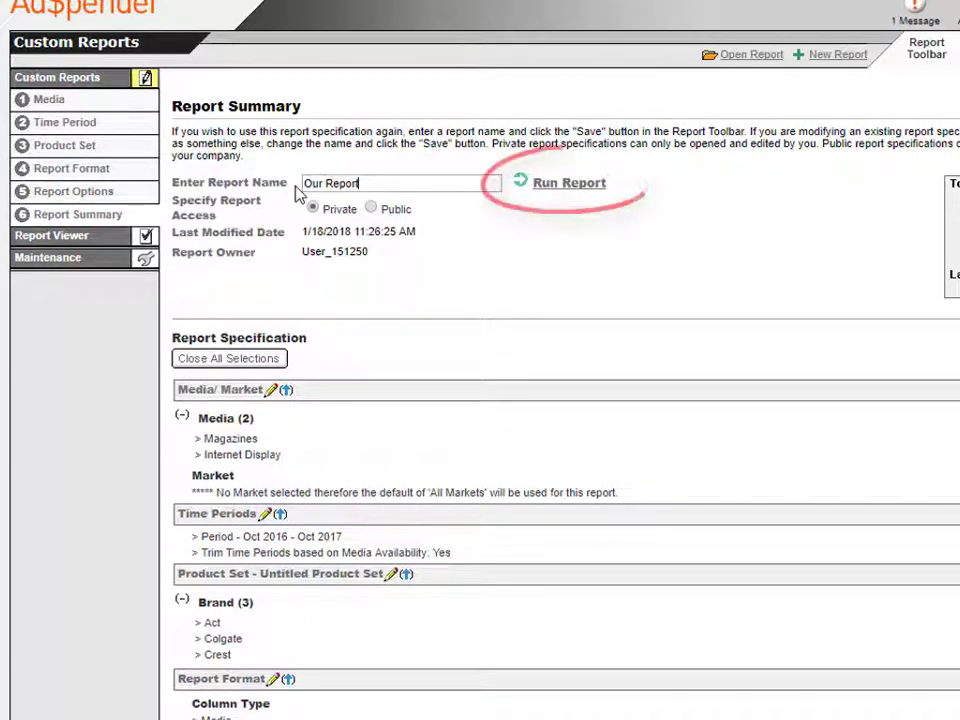
left_click(568, 183)
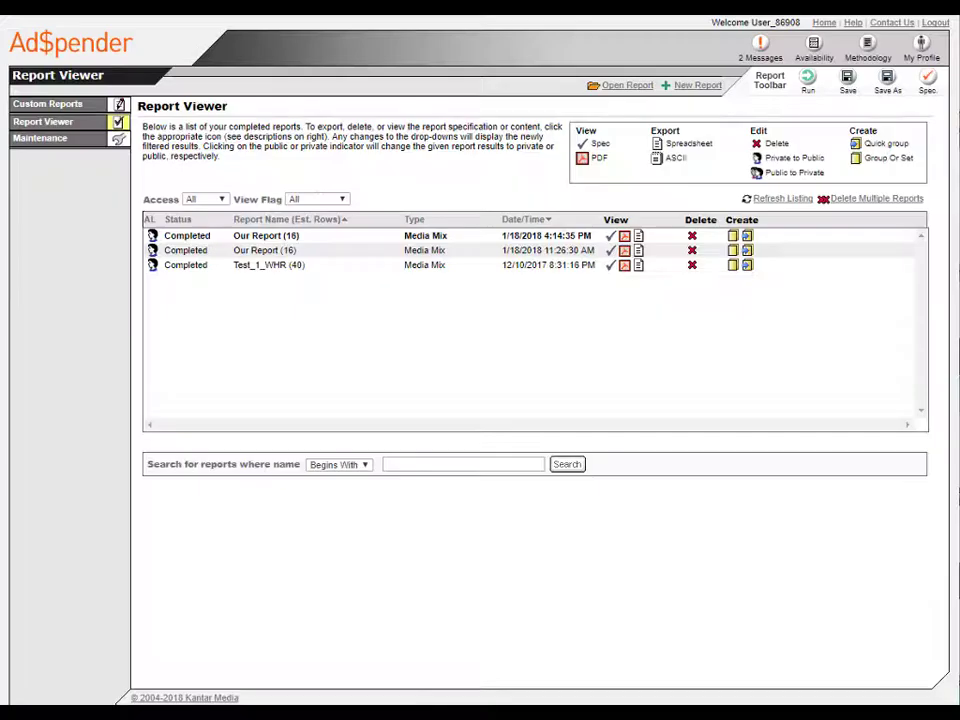